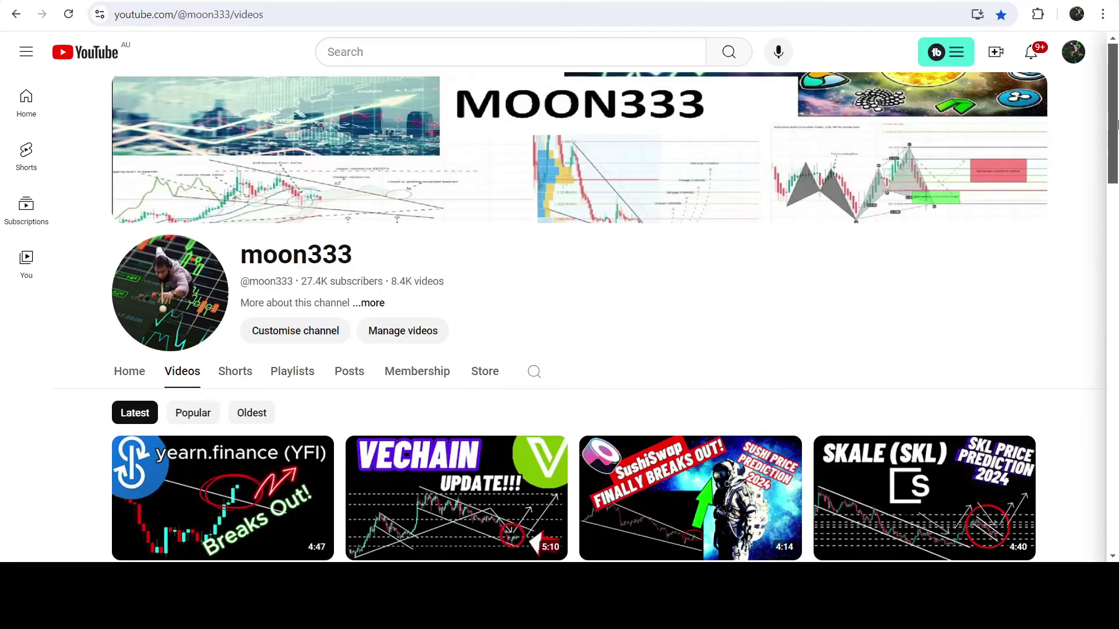
- Scroll the channel's Videos list down to the SHIBA INU Crypto Coin video
{"action": "left_click_drag", "start_coordinate": [1114, 93], "coordinate": [1115, 301]}
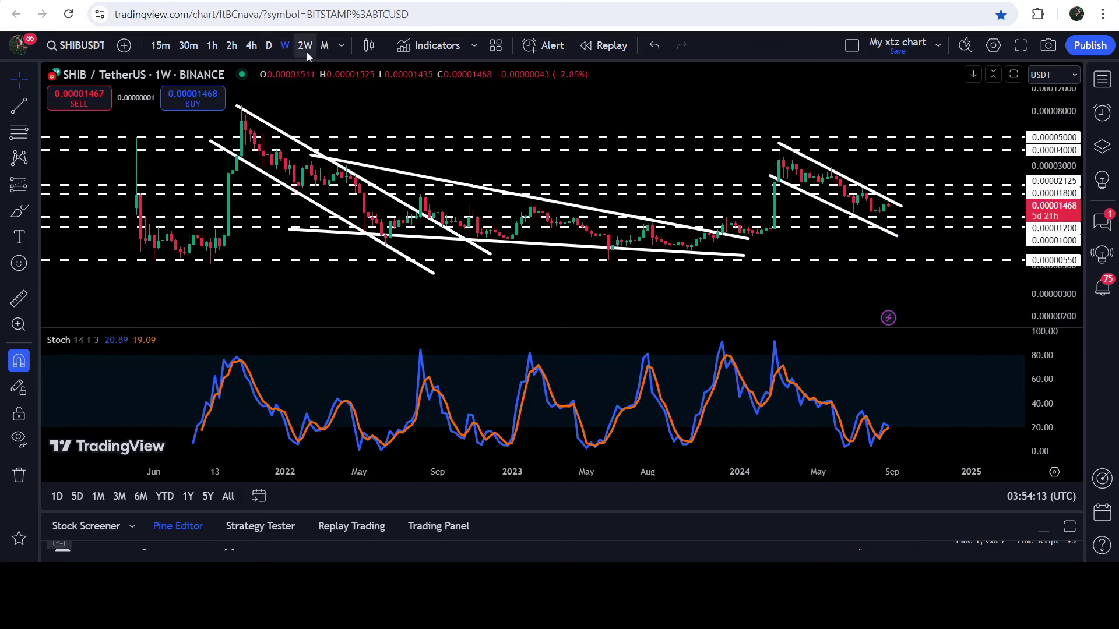
- Show SHIB/USDT on daily candles, auto-fit the price scale, then compress it around the channel
{"action": "left_click", "coordinate": [269, 46]}
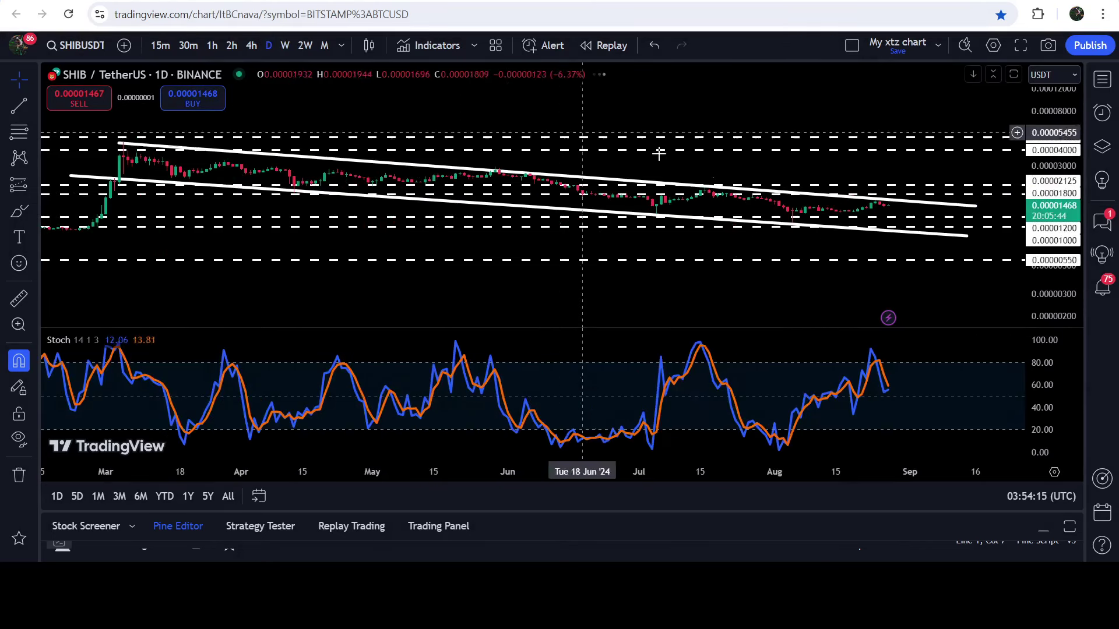
{"action": "double_click", "coordinate": [852, 317]}
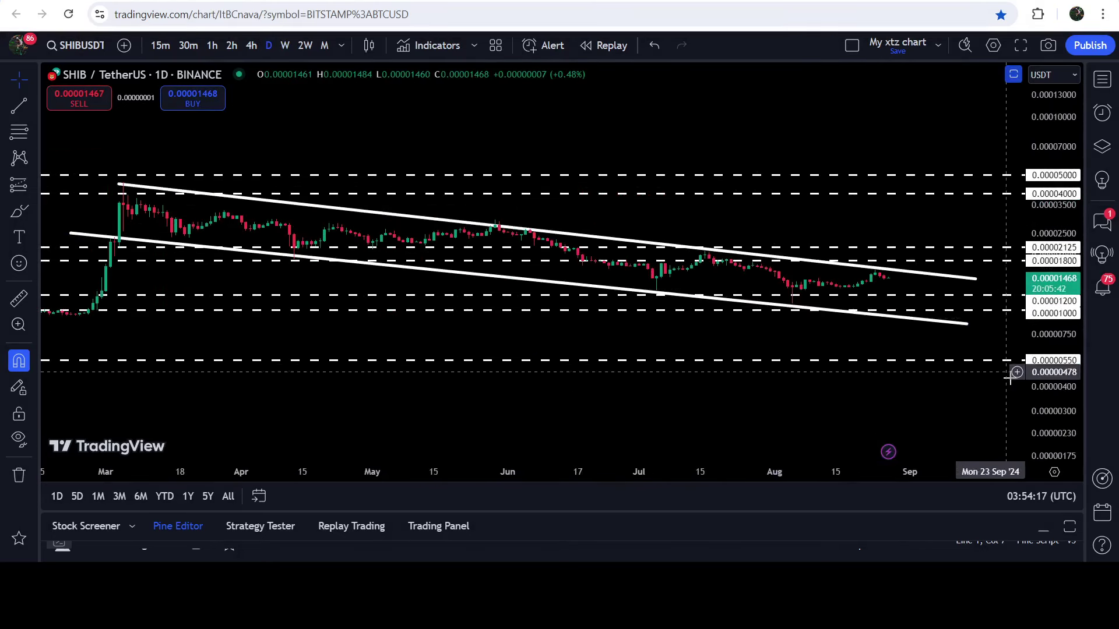
{"action": "double_click", "coordinate": [1048, 373]}
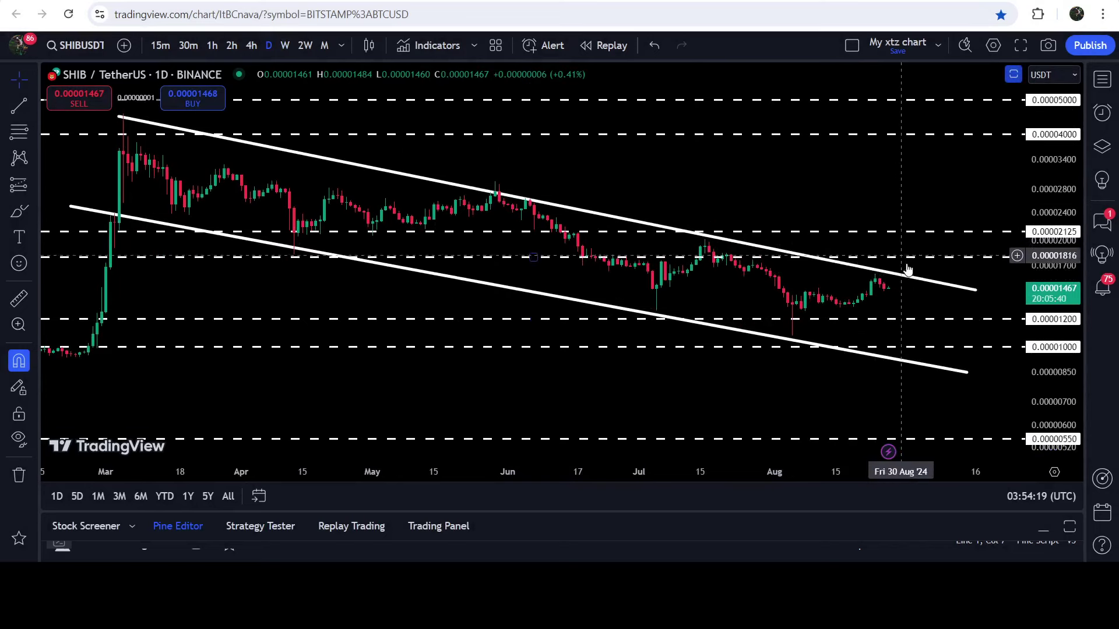
{"action": "left_click_drag", "start_coordinate": [1043, 233], "coordinate": [1022, 251]}
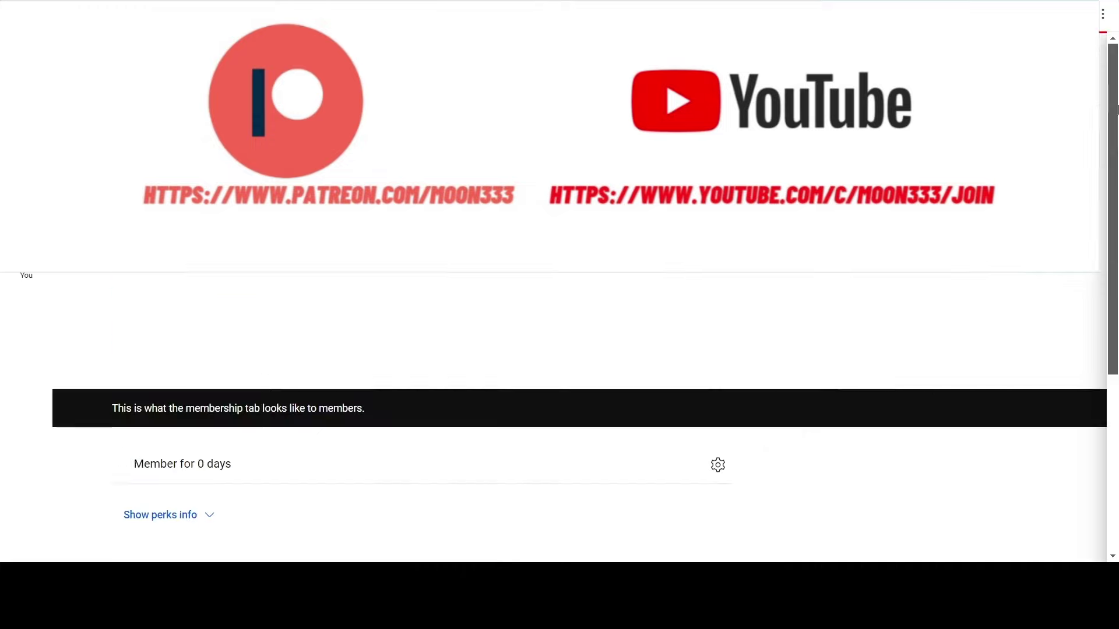
- Scroll down through the Membership tab's members-only trade-signal posts
{"action": "scroll", "coordinate": [390, 417], "scroll_direction": "down", "scroll_amount": 20}
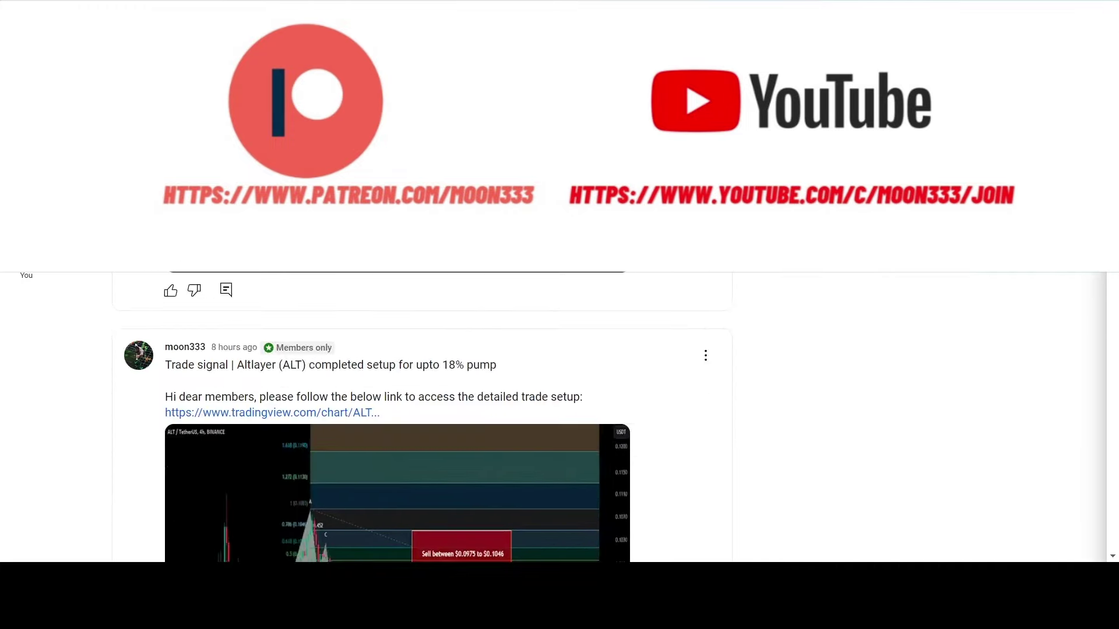
{"action": "scroll", "coordinate": [397, 416], "scroll_direction": "down", "scroll_amount": 10}
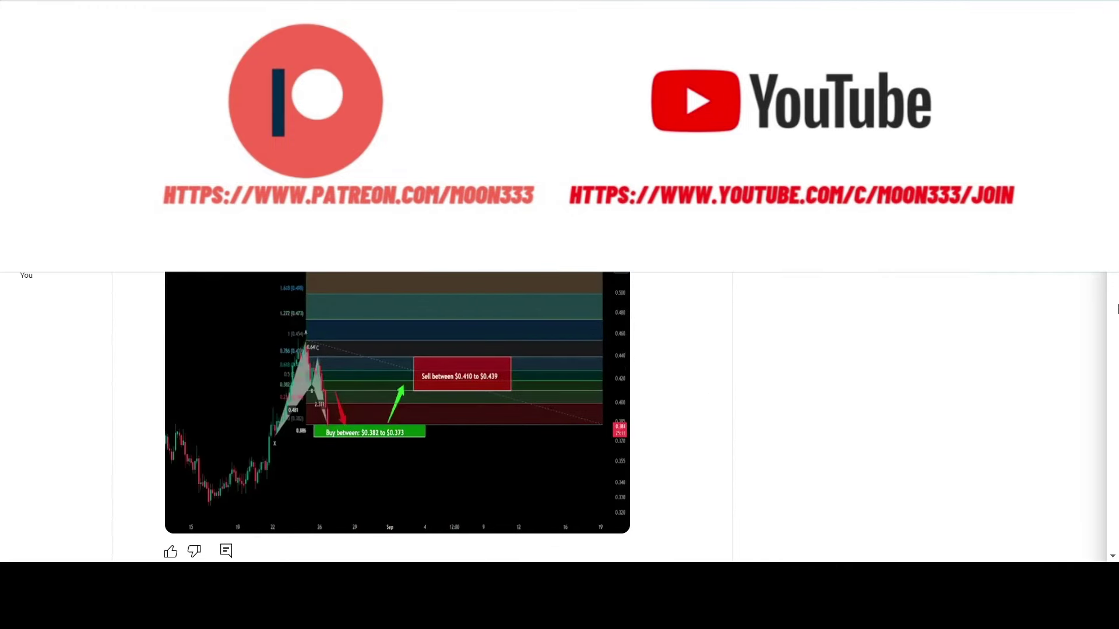
{"action": "scroll", "coordinate": [390, 417], "scroll_direction": "down", "scroll_amount": 2}
{"action": "scroll", "coordinate": [1117, 352], "scroll_direction": "down", "scroll_amount": 5}
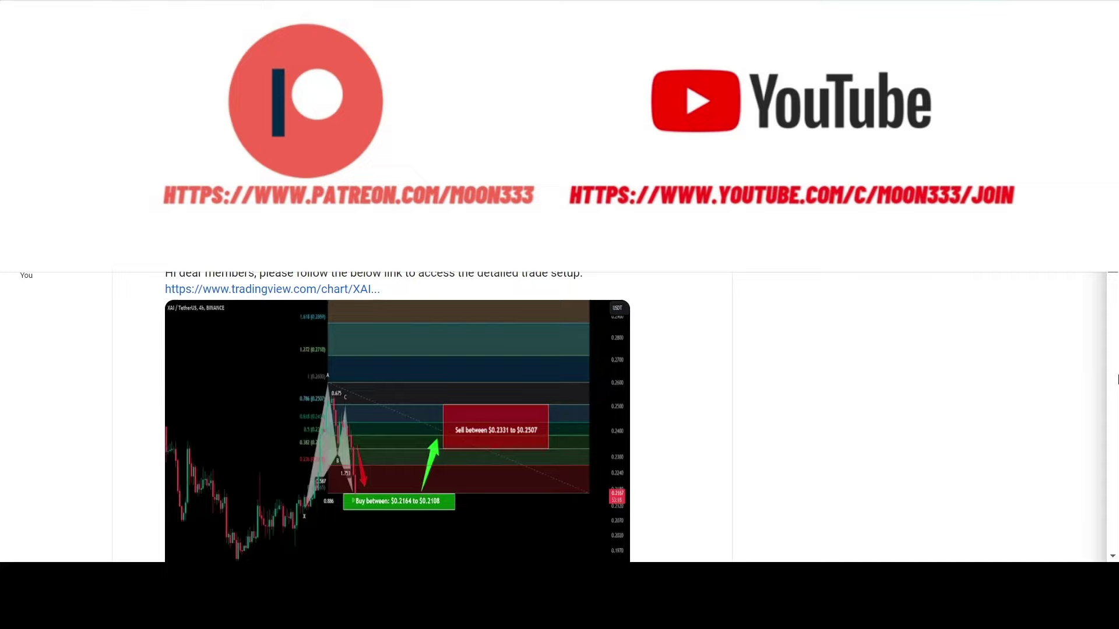
{"action": "scroll", "coordinate": [1117, 403], "scroll_direction": "down", "scroll_amount": 5}
{"action": "scroll", "coordinate": [1117, 403], "scroll_direction": "down", "scroll_amount": 2}
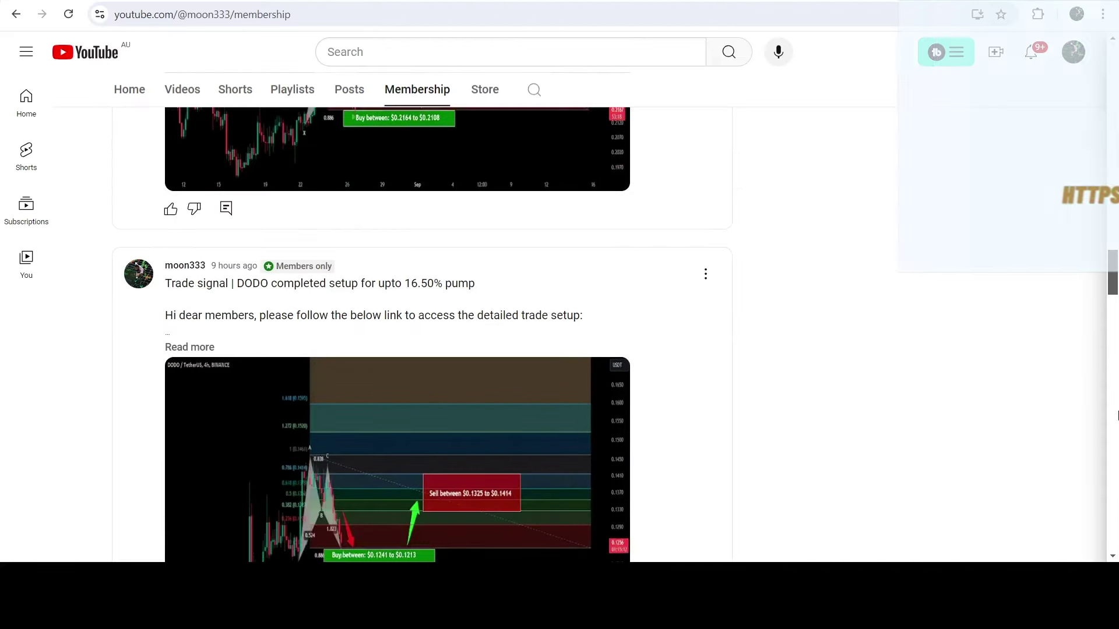
{"action": "scroll", "coordinate": [1117, 461], "scroll_direction": "down", "scroll_amount": 8}
{"action": "scroll", "coordinate": [1117, 460], "scroll_direction": "down", "scroll_amount": 8}
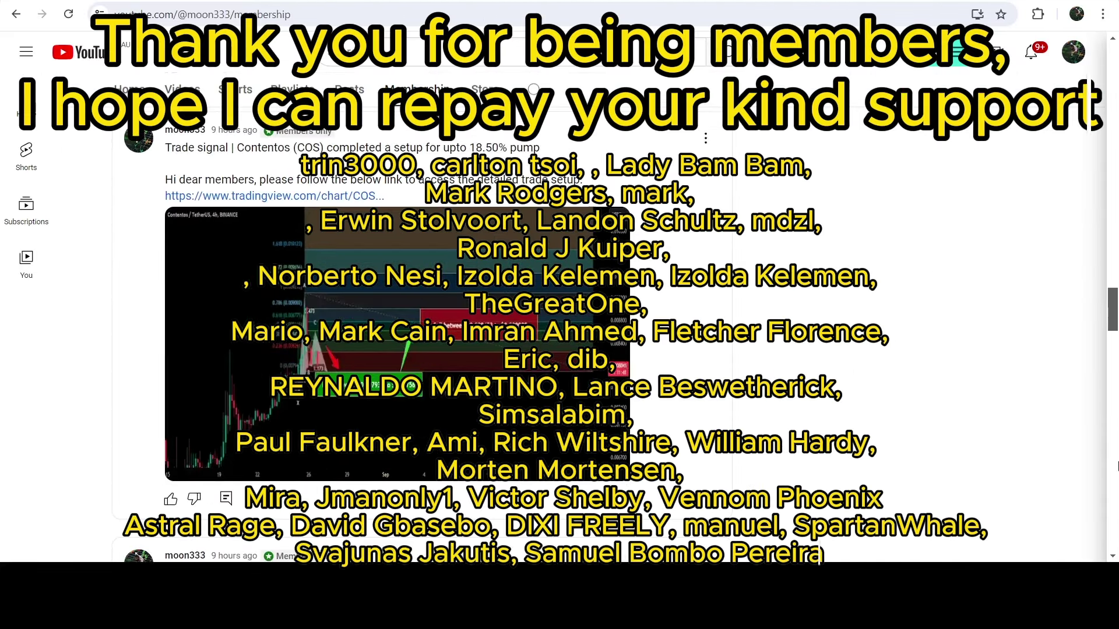
{"action": "scroll", "coordinate": [1117, 494], "scroll_direction": "down", "scroll_amount": 2}
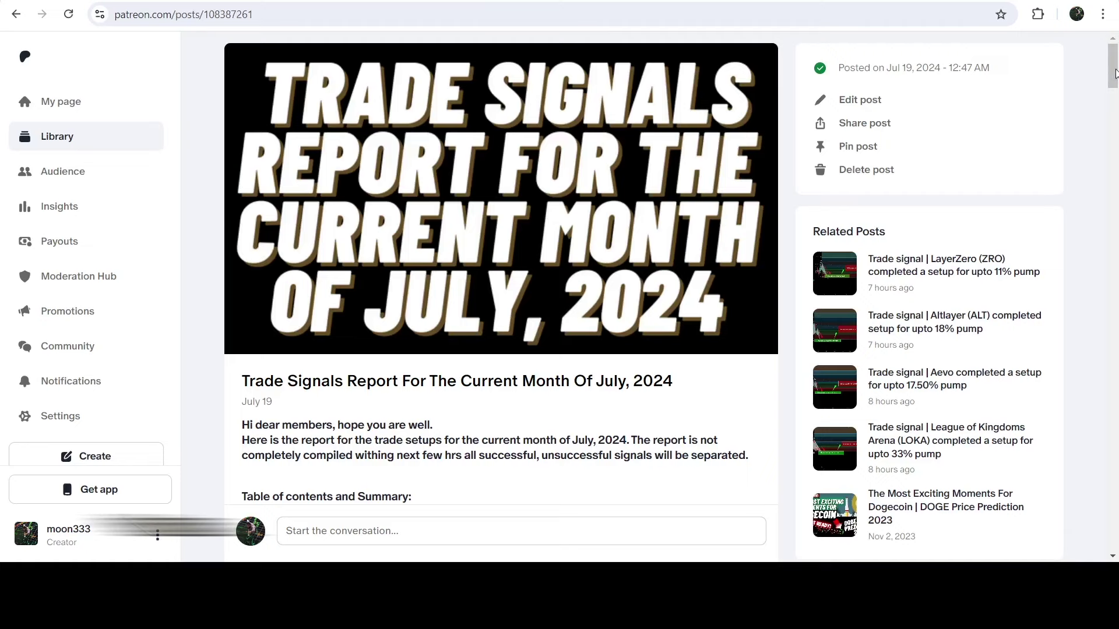
- Scroll the July 2024 report's link list down to the Neutron (NTRN) post link
{"action": "left_click_drag", "start_coordinate": [1115, 71], "coordinate": [1115, 192]}
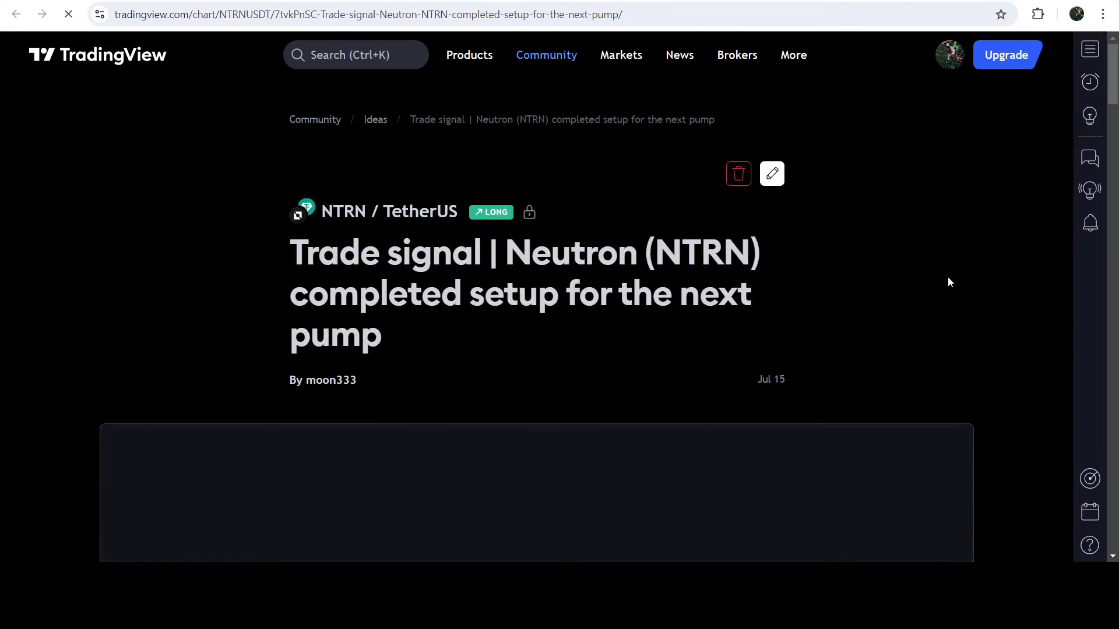
- Scroll the Neutron (NTRN) idea page down to its listed trade levels
{"action": "scroll", "coordinate": [536, 321], "scroll_direction": "down", "scroll_amount": 20}
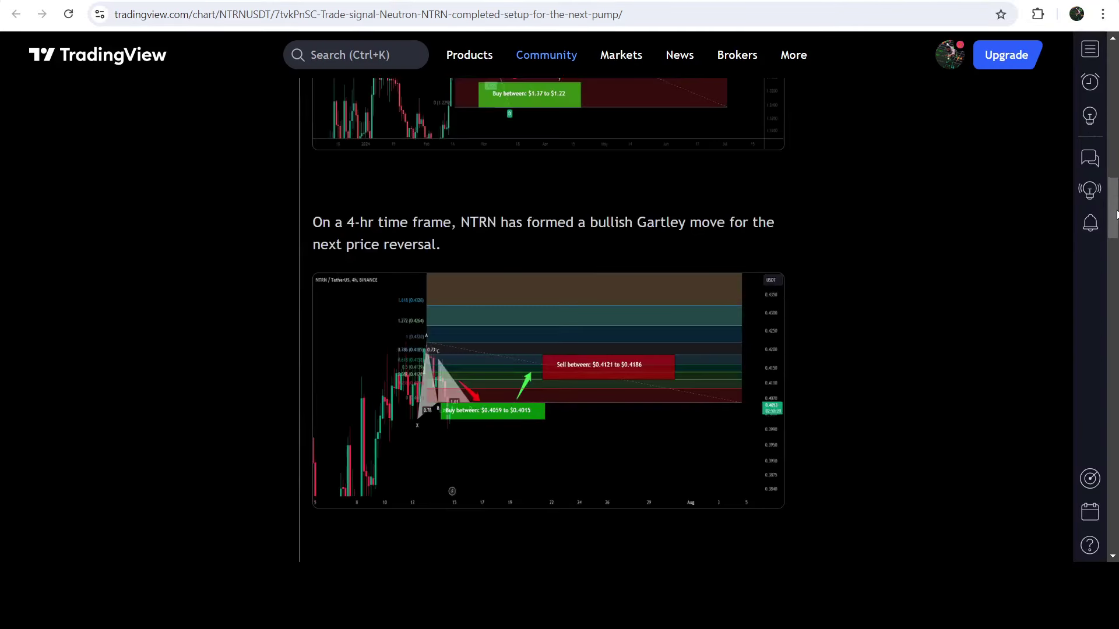
{"action": "scroll", "coordinate": [1111, 243], "scroll_direction": "down", "scroll_amount": 1}
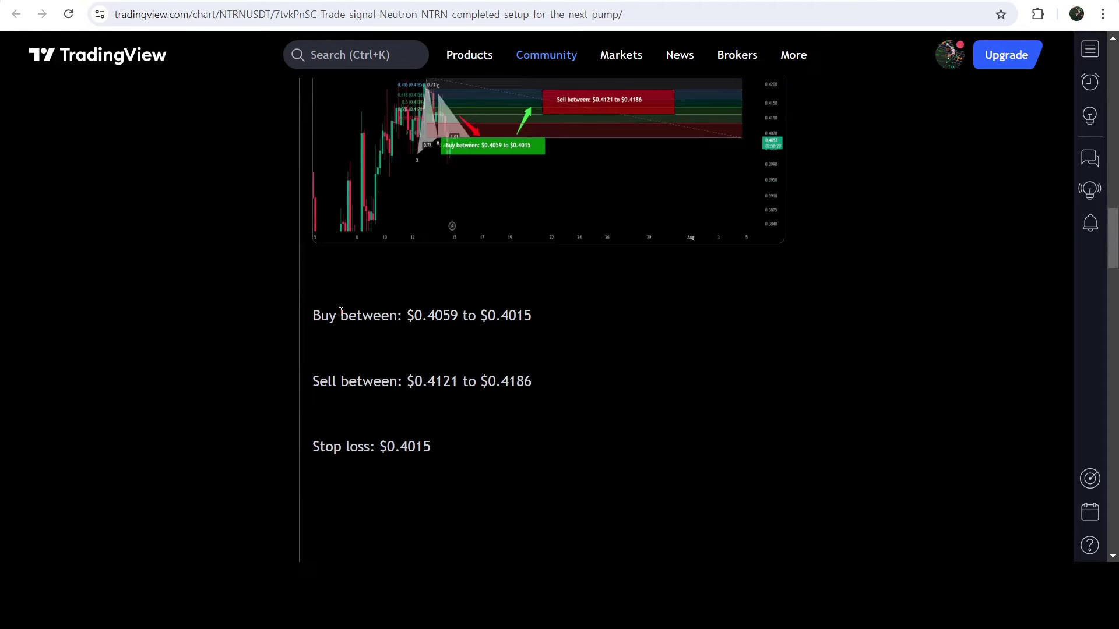
{"action": "scroll", "coordinate": [1014, 175], "scroll_direction": "up", "scroll_amount": 12}
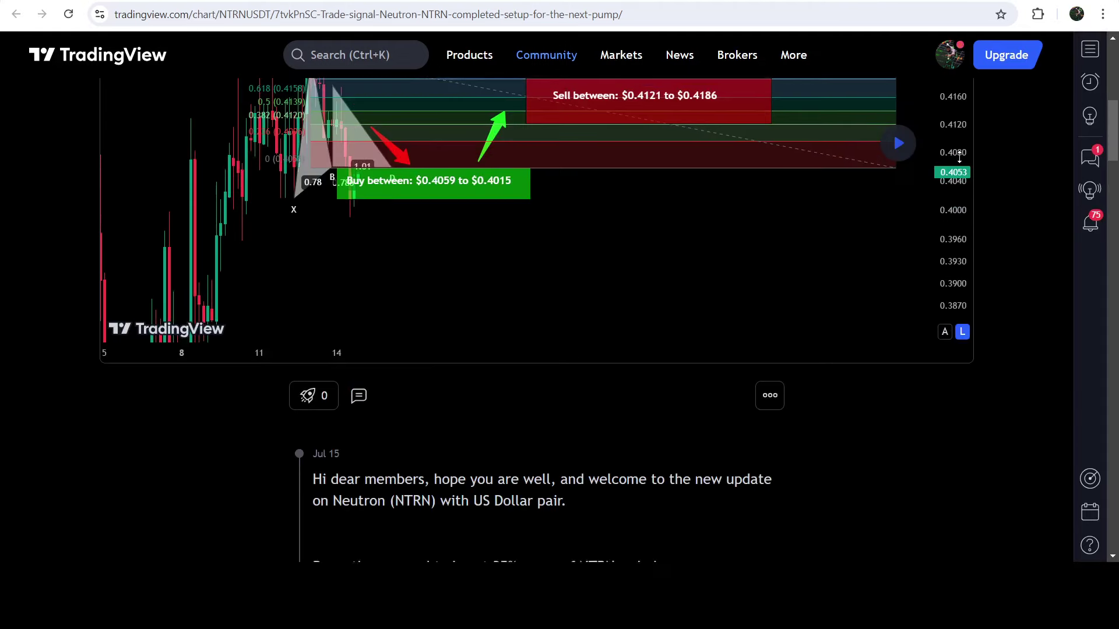
{"action": "scroll", "coordinate": [959, 157], "scroll_direction": "up", "scroll_amount": 8}
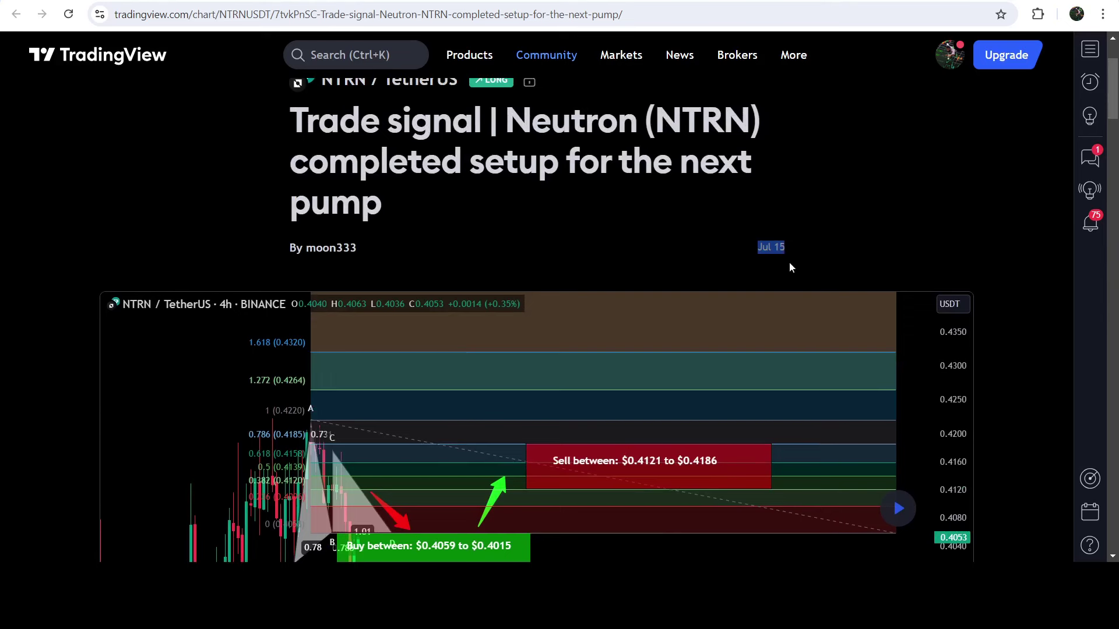
{"action": "left_click_drag", "start_coordinate": [1114, 71], "coordinate": [1115, 217]}
{"action": "scroll", "coordinate": [736, 258], "scroll_direction": "down", "scroll_amount": 1}
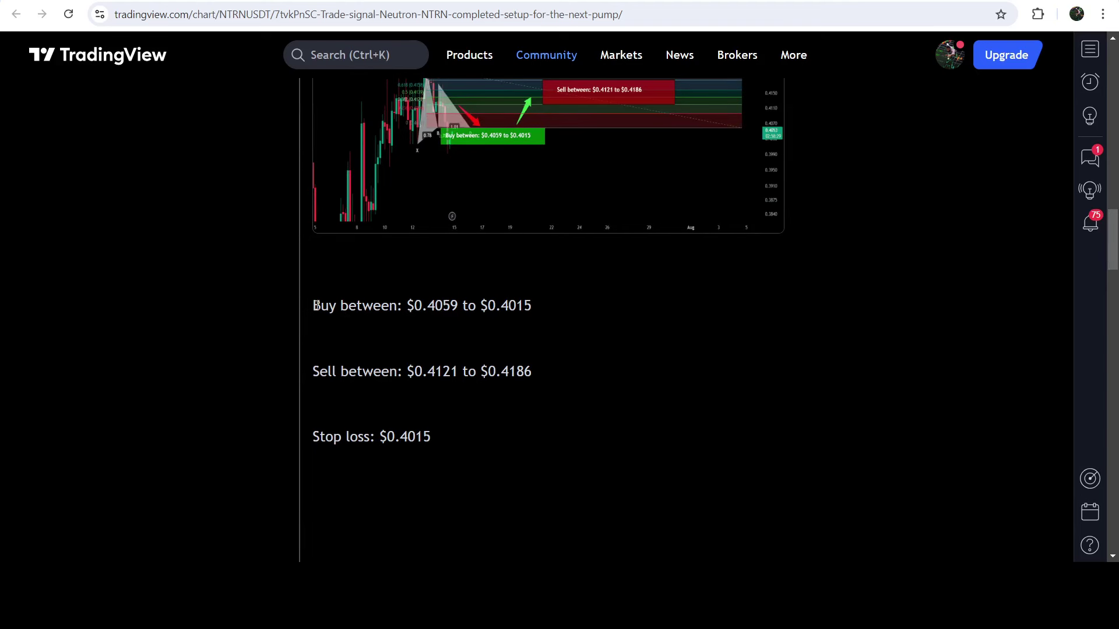
- Highlight buy $0.4059–$0.4015, sell $0.4121–$0.4186 and stop loss $0.4015, then scroll back up
{"action": "left_click_drag", "start_coordinate": [313, 305], "coordinate": [552, 309]}
{"action": "left_click_drag", "start_coordinate": [313, 373], "coordinate": [568, 378]}
{"action": "left_click_drag", "start_coordinate": [313, 437], "coordinate": [374, 438]}
{"action": "left_click", "coordinate": [777, 413]}
{"action": "scroll", "coordinate": [815, 405], "scroll_direction": "up", "scroll_amount": 13}
{"action": "scroll", "coordinate": [827, 391], "scroll_direction": "up", "scroll_amount": 4}
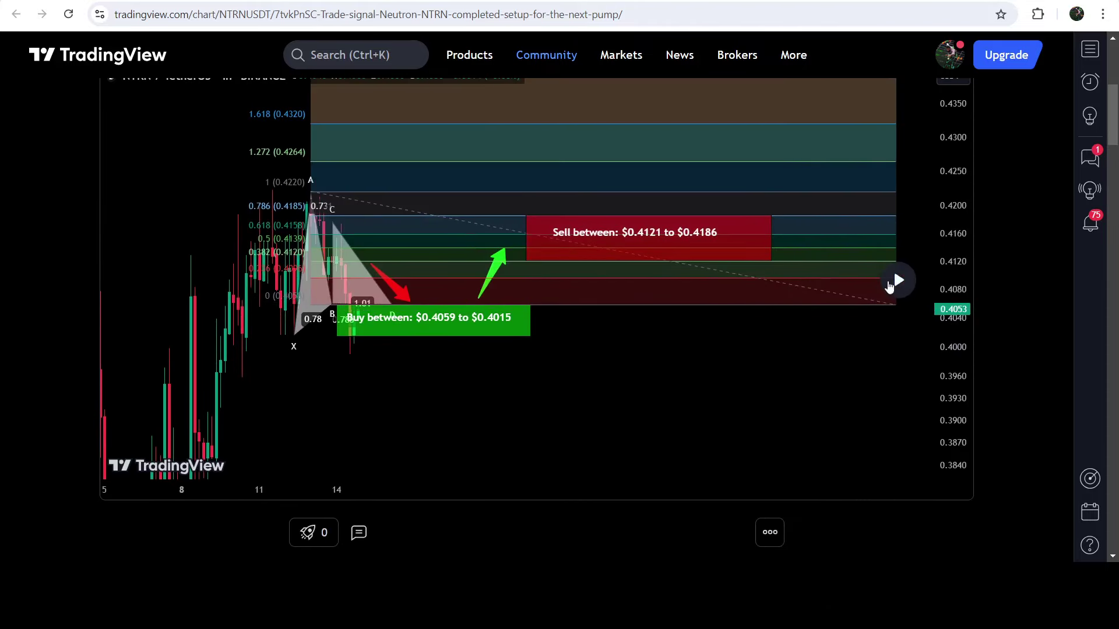
- Load later bars on the NTRN chart and pan to show higher prices and fib levels
{"action": "left_click", "coordinate": [909, 282]}
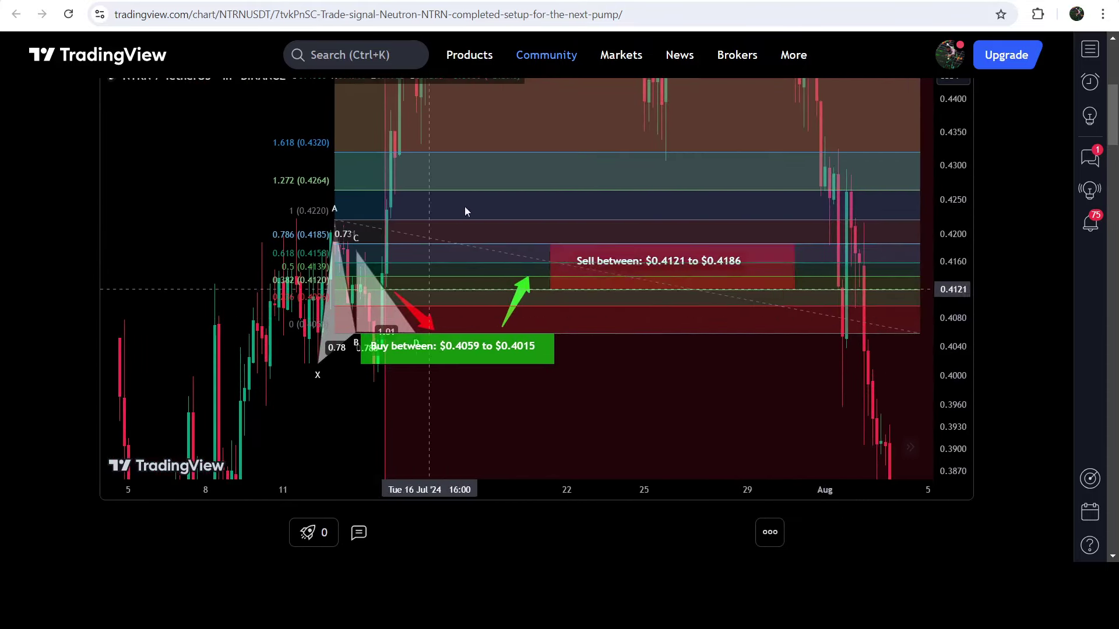
{"action": "left_click_drag", "start_coordinate": [465, 208], "coordinate": [633, 172]}
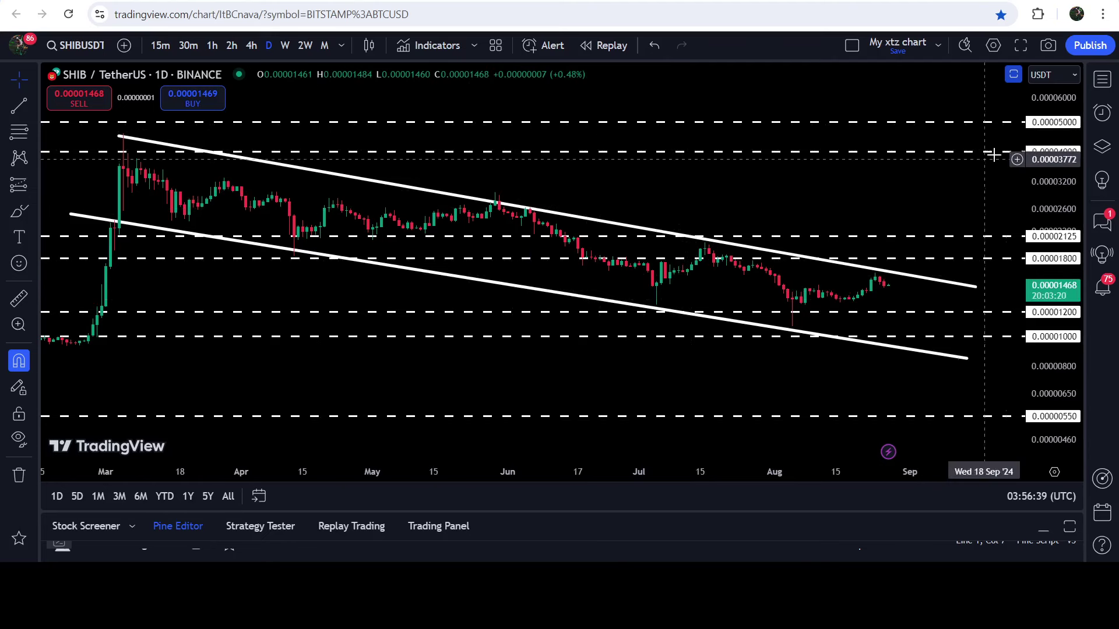
- Show SHIB/USDT on weekly candles and compress the price scale to fit all dashed levels
{"action": "left_click", "coordinate": [285, 47]}
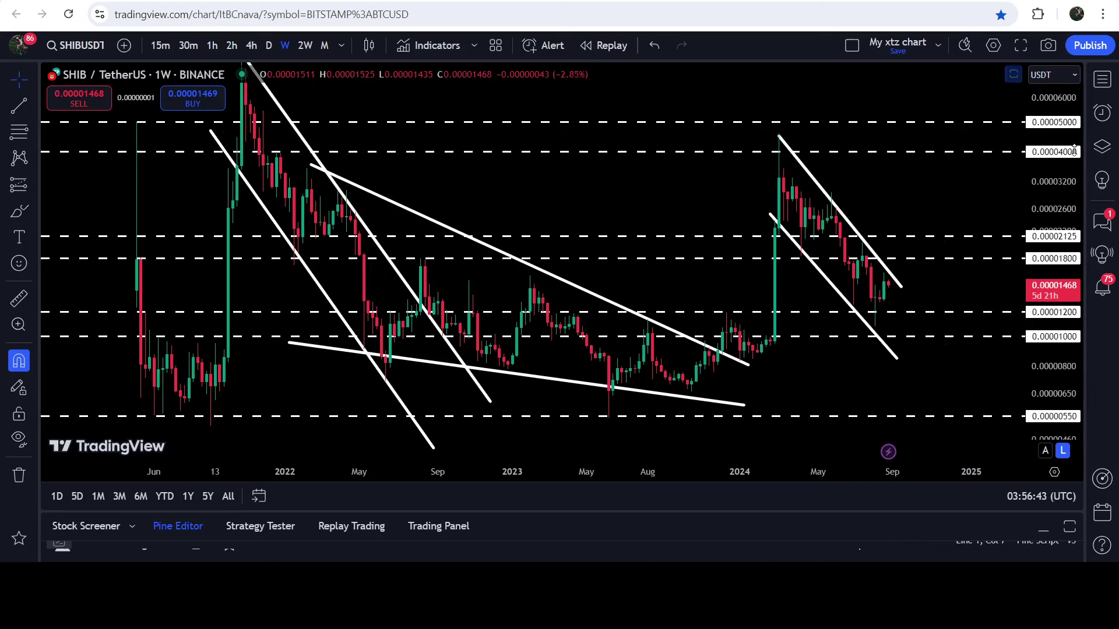
{"action": "left_click_drag", "start_coordinate": [1068, 198], "coordinate": [1067, 296]}
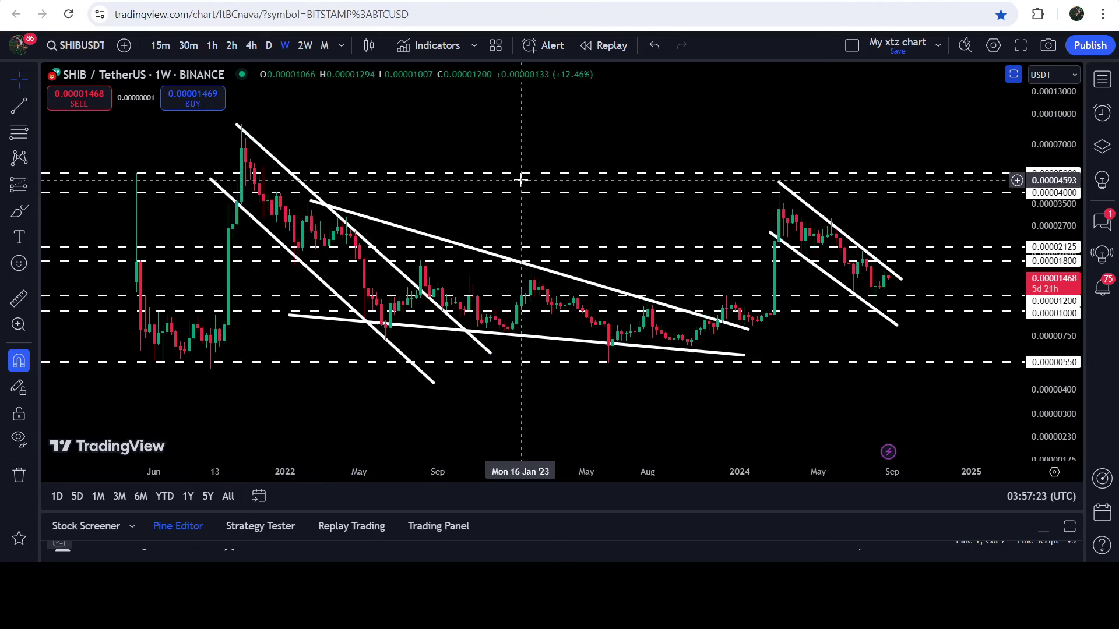
- Return to the YouTube Membership feed and scroll to the Alpaca Finance and Livepeer setups
{"action": "key", "text": "ctrl+Tab"}
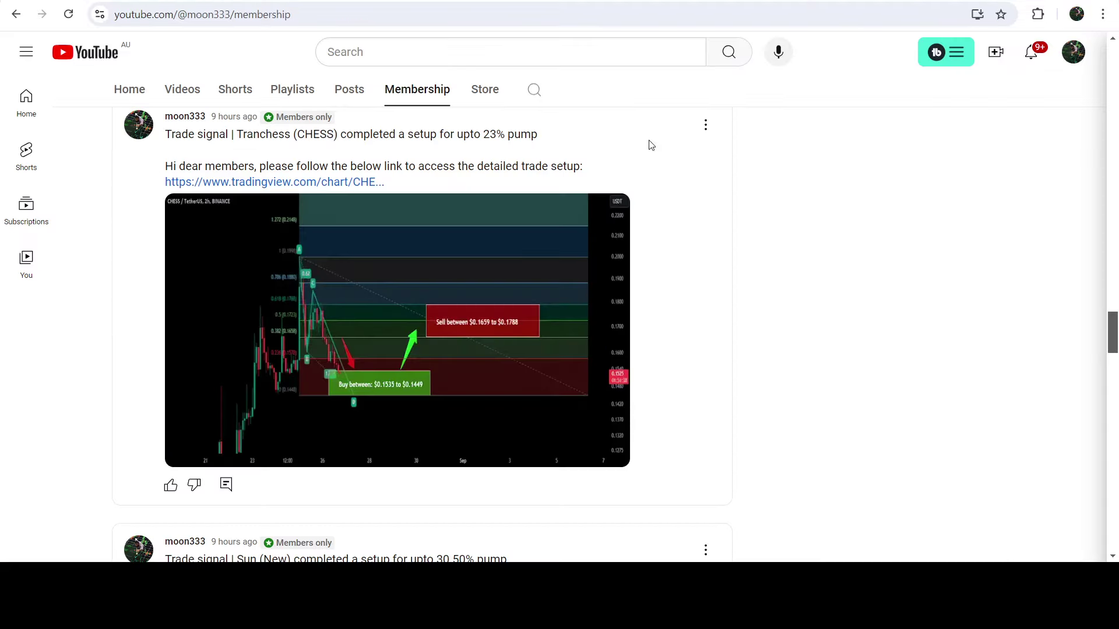
{"action": "scroll", "coordinate": [710, 163], "scroll_direction": "down", "scroll_amount": 7}
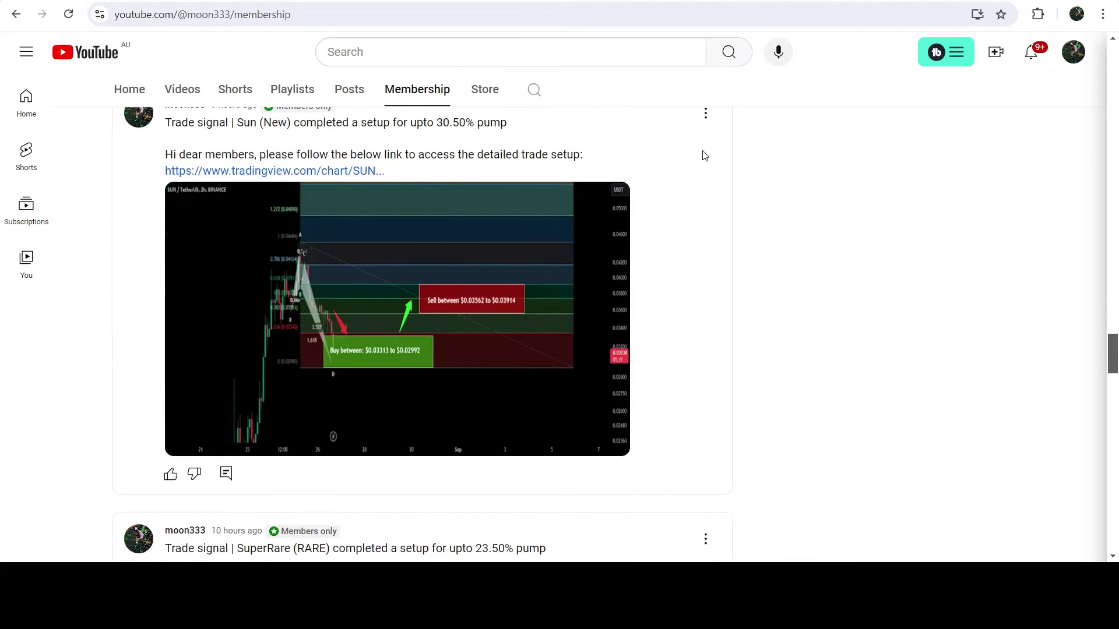
{"action": "scroll", "coordinate": [704, 156], "scroll_direction": "down", "scroll_amount": 4}
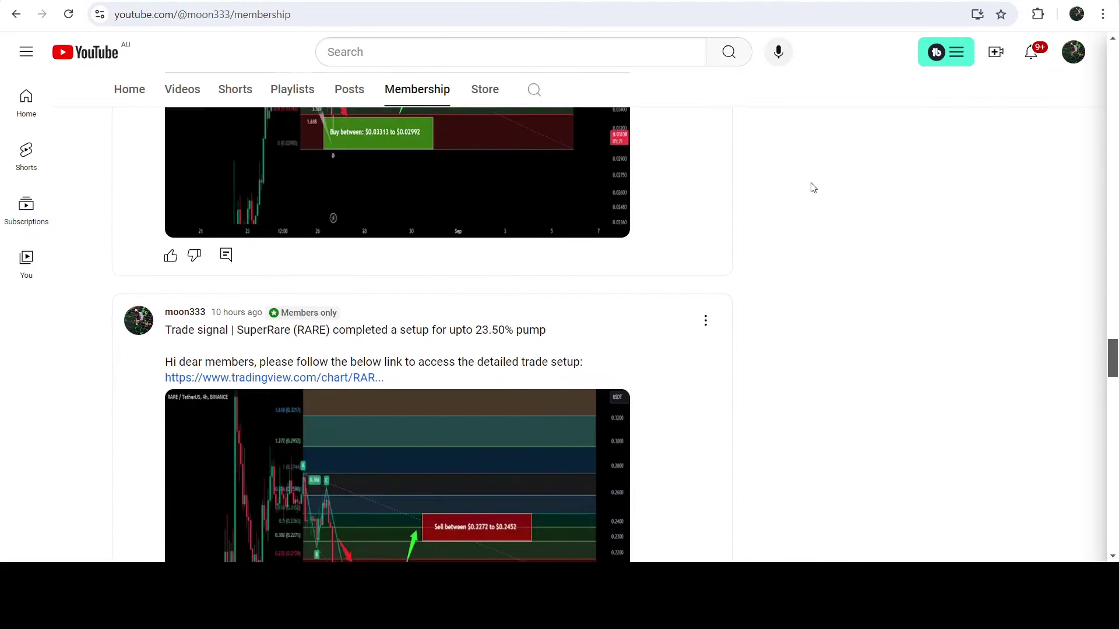
{"action": "scroll", "coordinate": [813, 187], "scroll_direction": "down", "scroll_amount": 5}
{"action": "scroll", "coordinate": [813, 188], "scroll_direction": "down", "scroll_amount": 3}
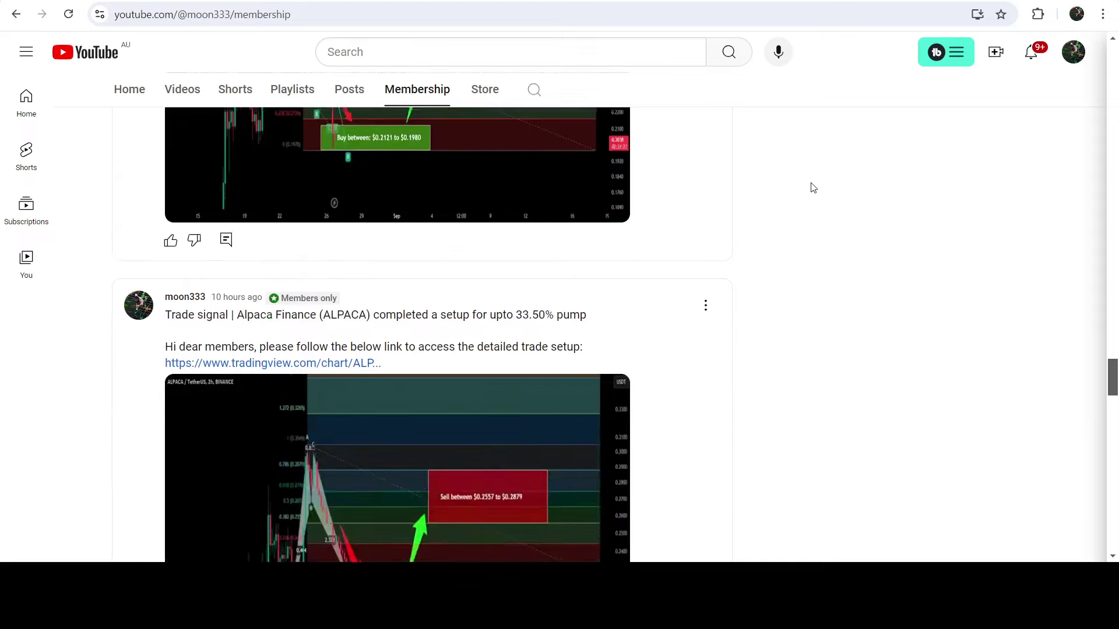
{"action": "scroll", "coordinate": [813, 188], "scroll_direction": "down", "scroll_amount": 2}
{"action": "scroll", "coordinate": [798, 181], "scroll_direction": "down", "scroll_amount": 14}
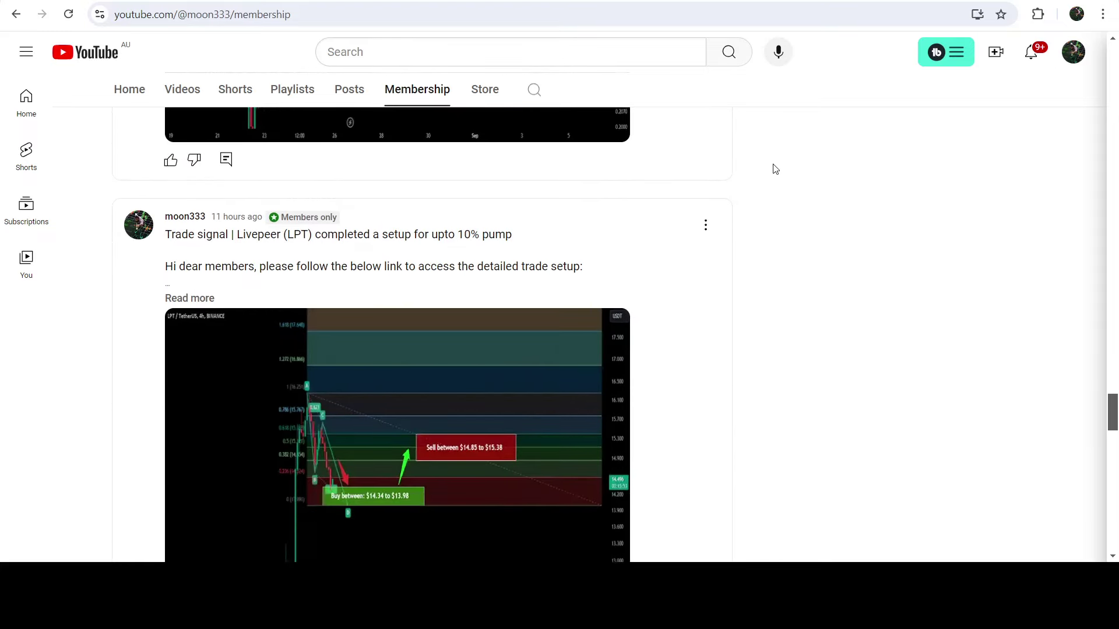
{"action": "scroll", "coordinate": [774, 168], "scroll_direction": "down", "scroll_amount": 12}
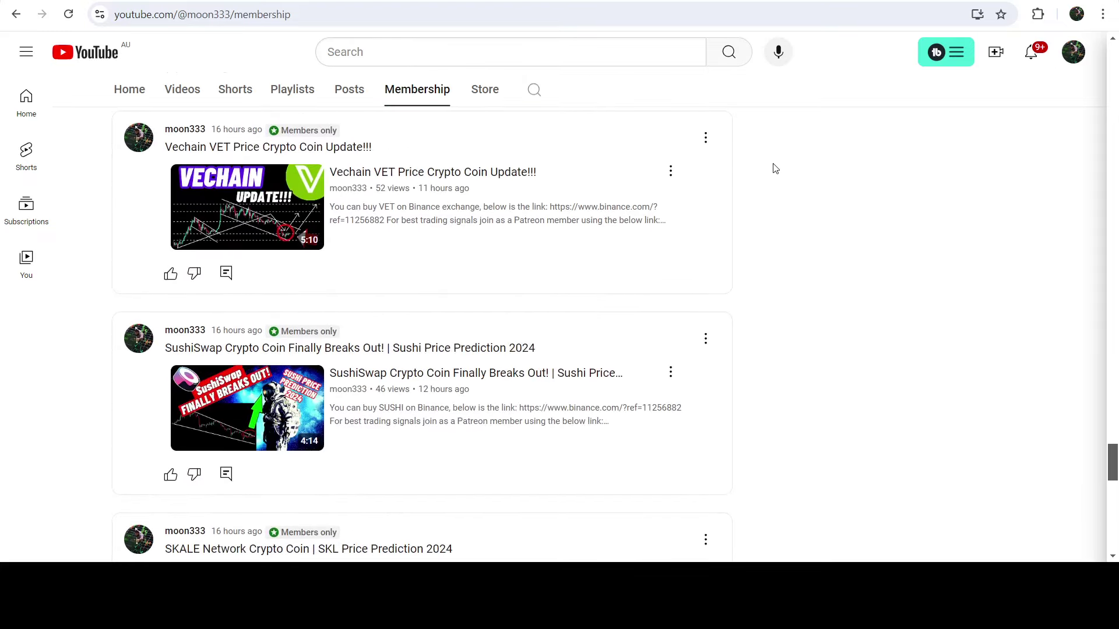
{"action": "scroll", "coordinate": [775, 168], "scroll_direction": "down", "scroll_amount": 14}
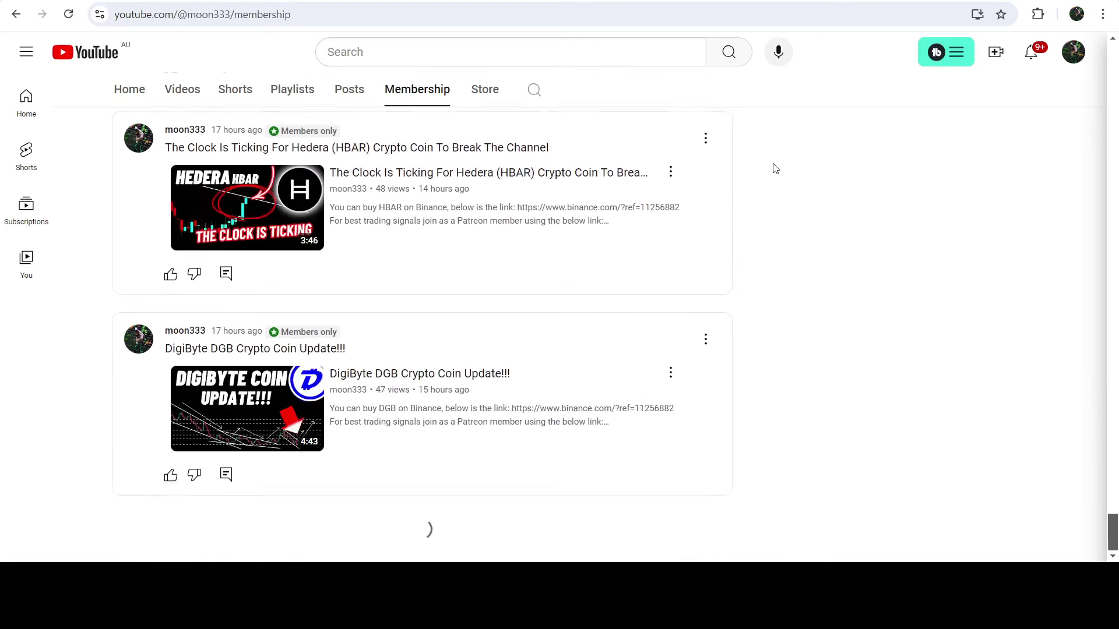
{"action": "scroll", "coordinate": [775, 168], "scroll_direction": "down", "scroll_amount": 9}
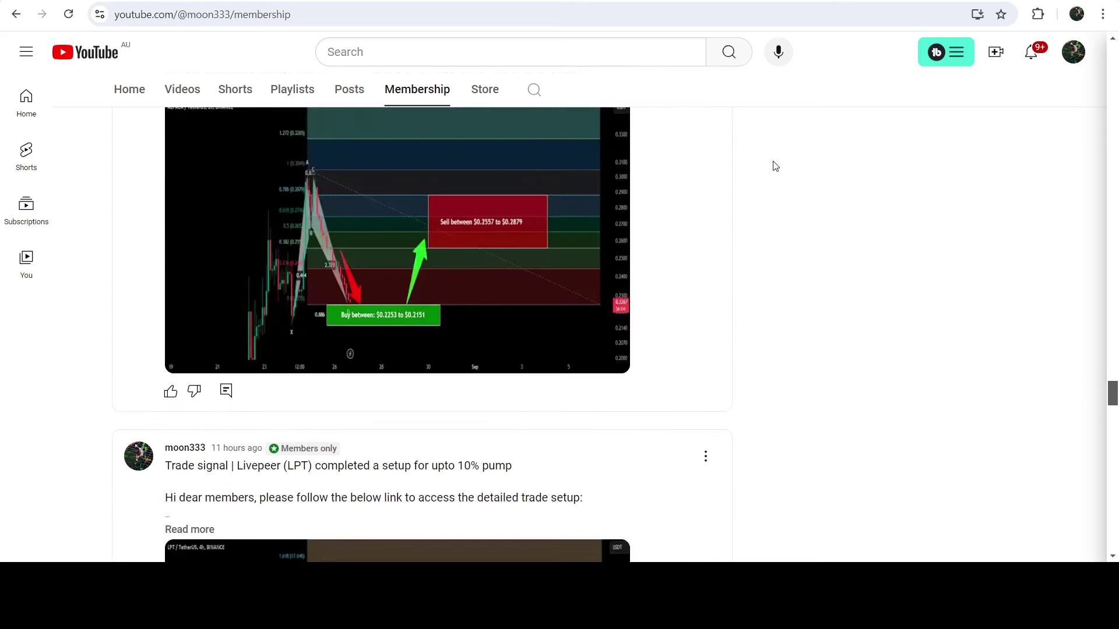